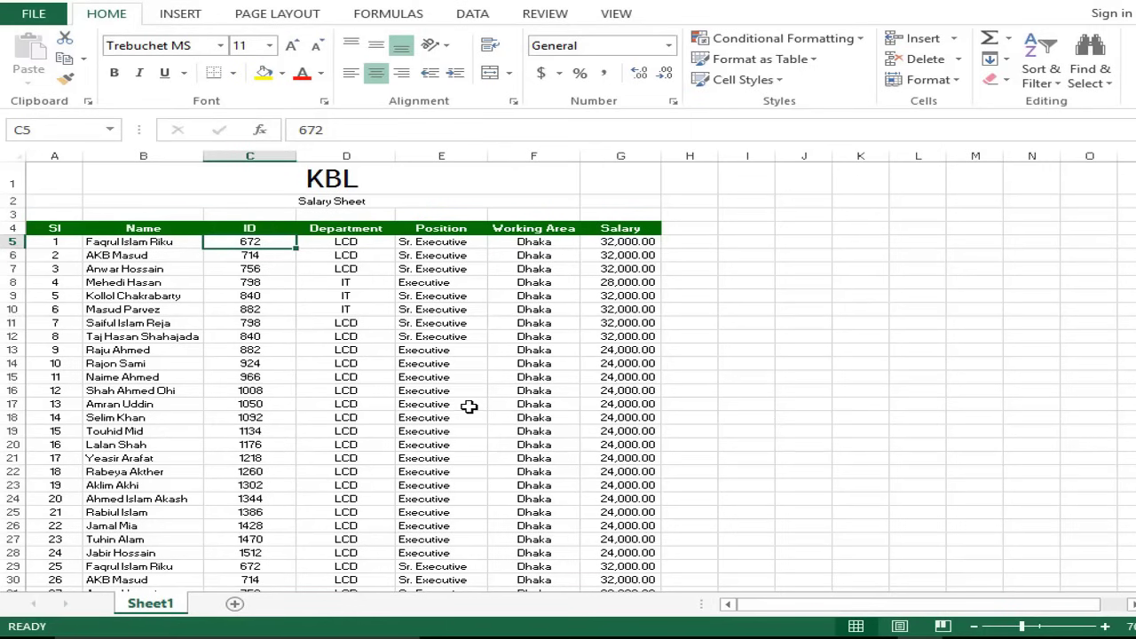
Open the salary sheet's print preview and set the print scaling to Fit All Columns on One Page.
scroll(469, 401, "up", 2)
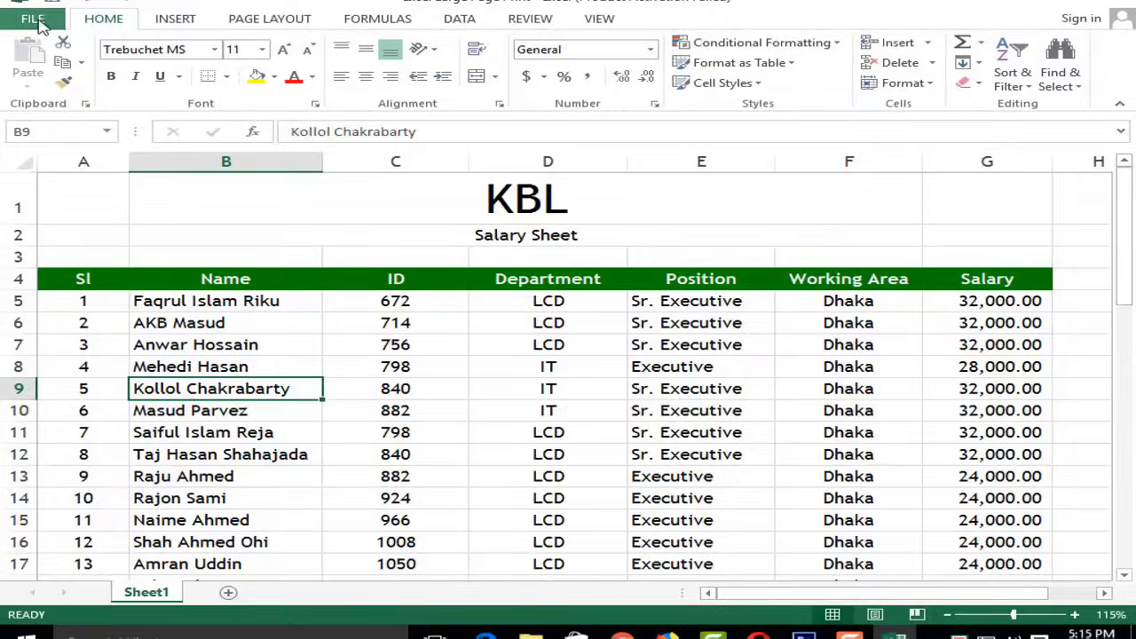
left_click(30, 12)
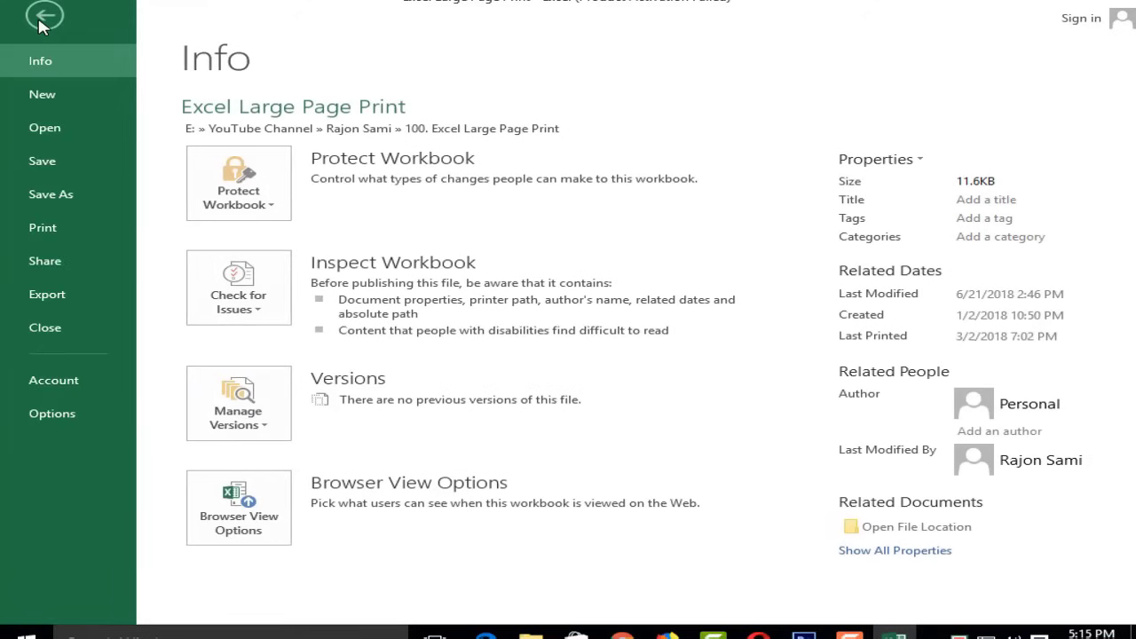
left_click(57, 229)
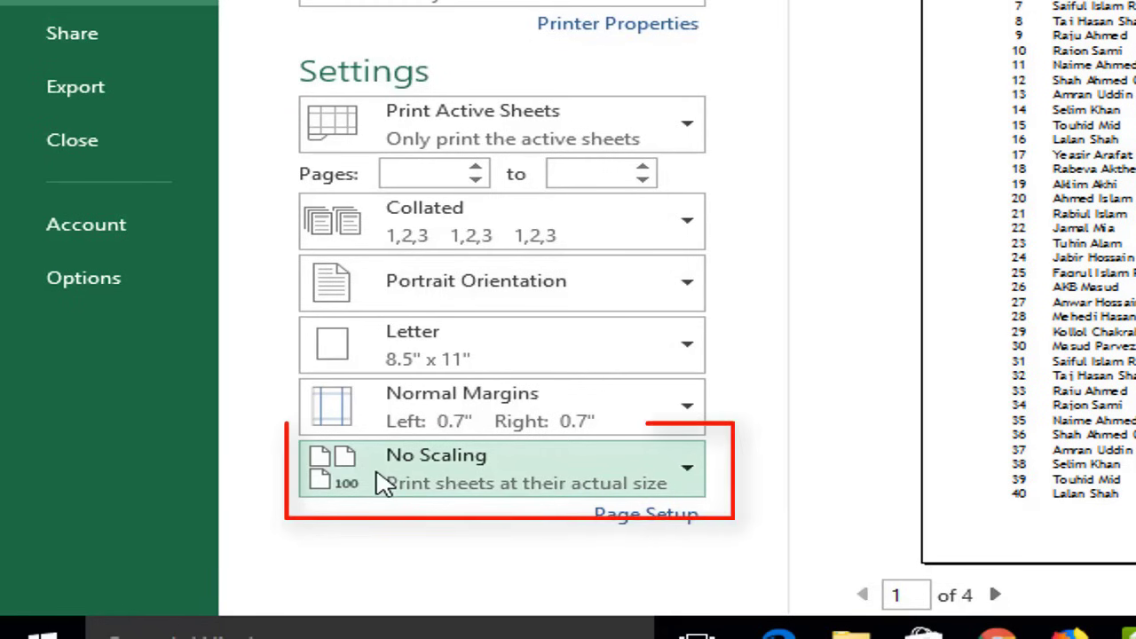
left_click(690, 485)
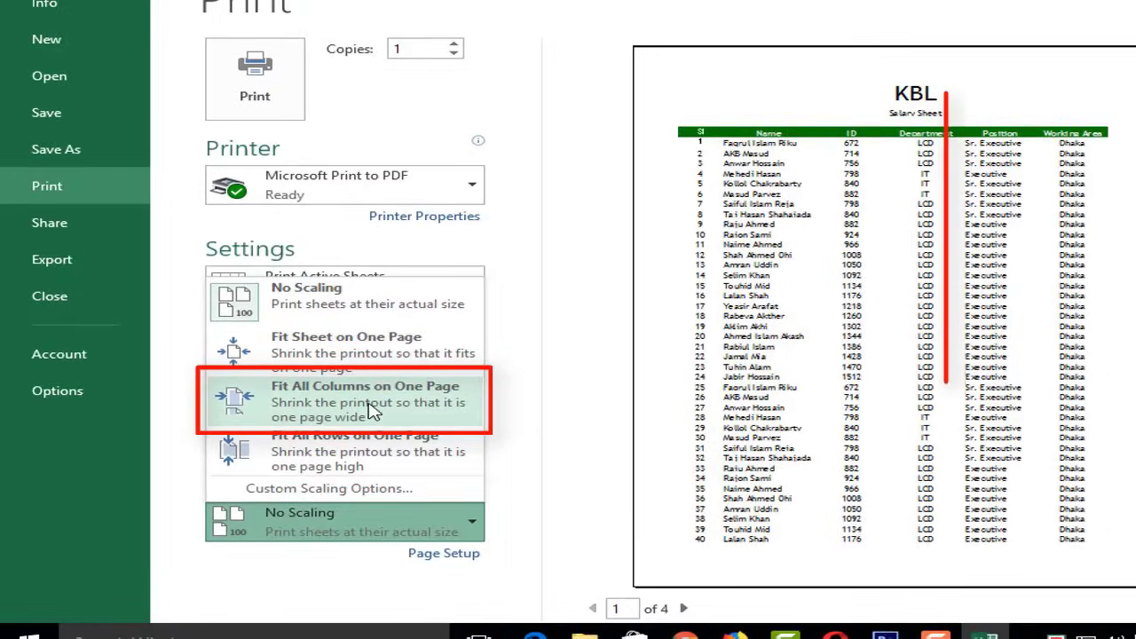
left_click(427, 412)
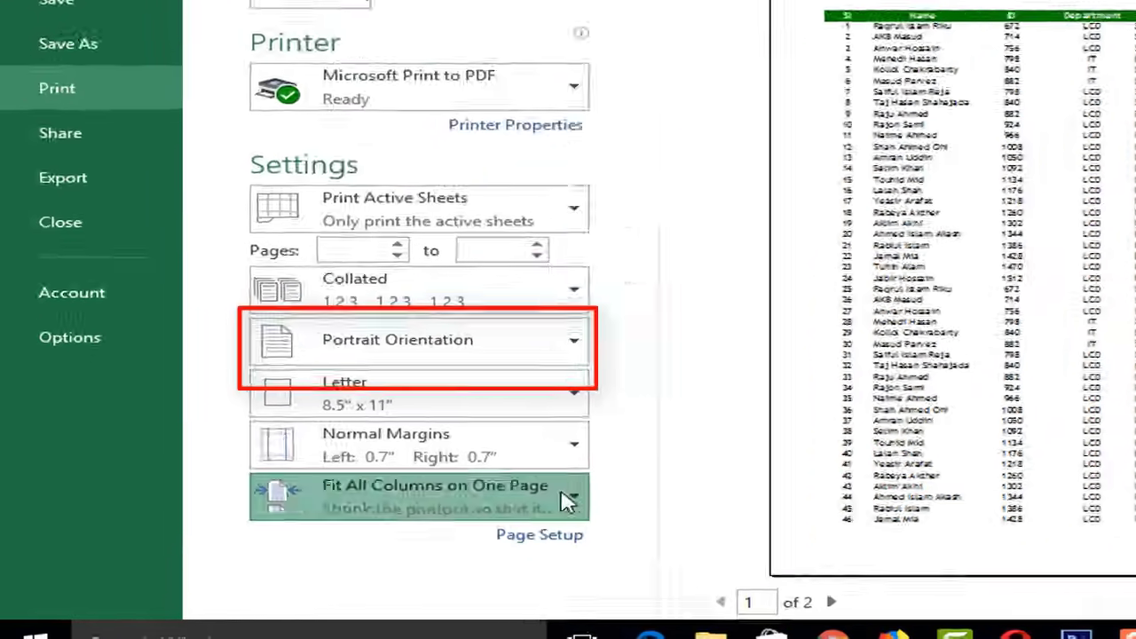
Try the print scaling options Fit All Rows on One Page and Fit Sheet on One Page.
left_click(463, 521)
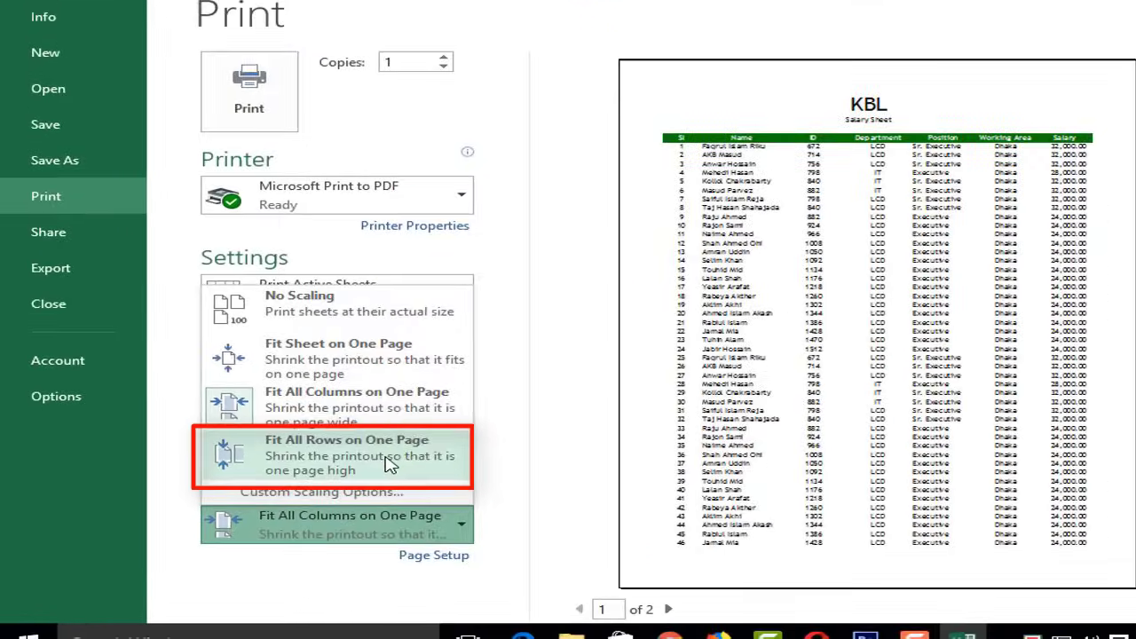
left_click(585, 356)
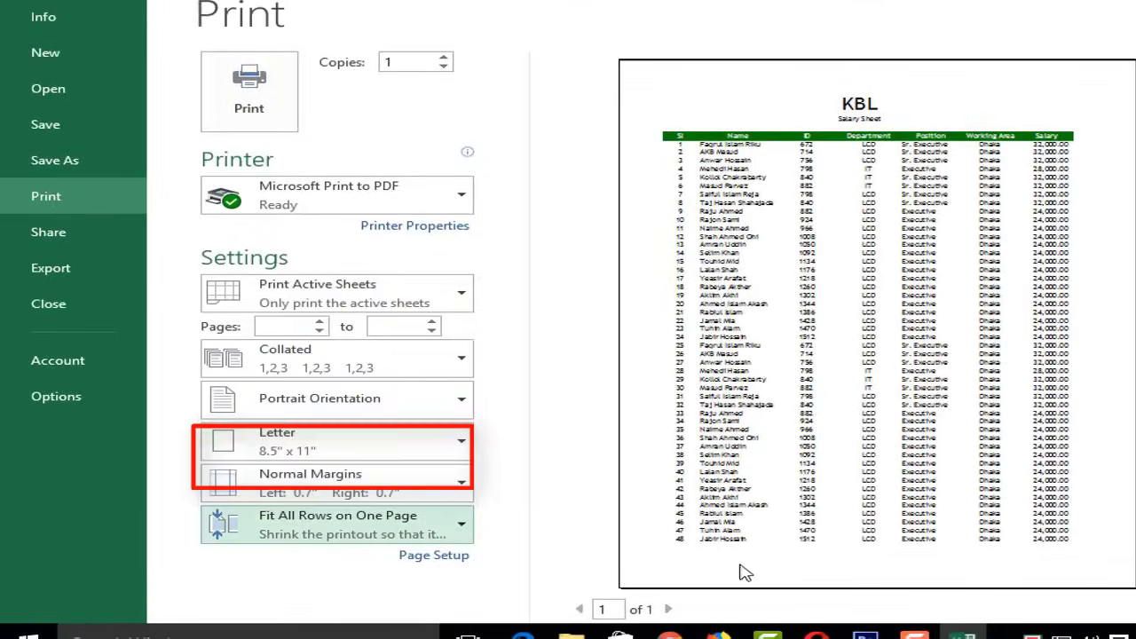
left_click(462, 524)
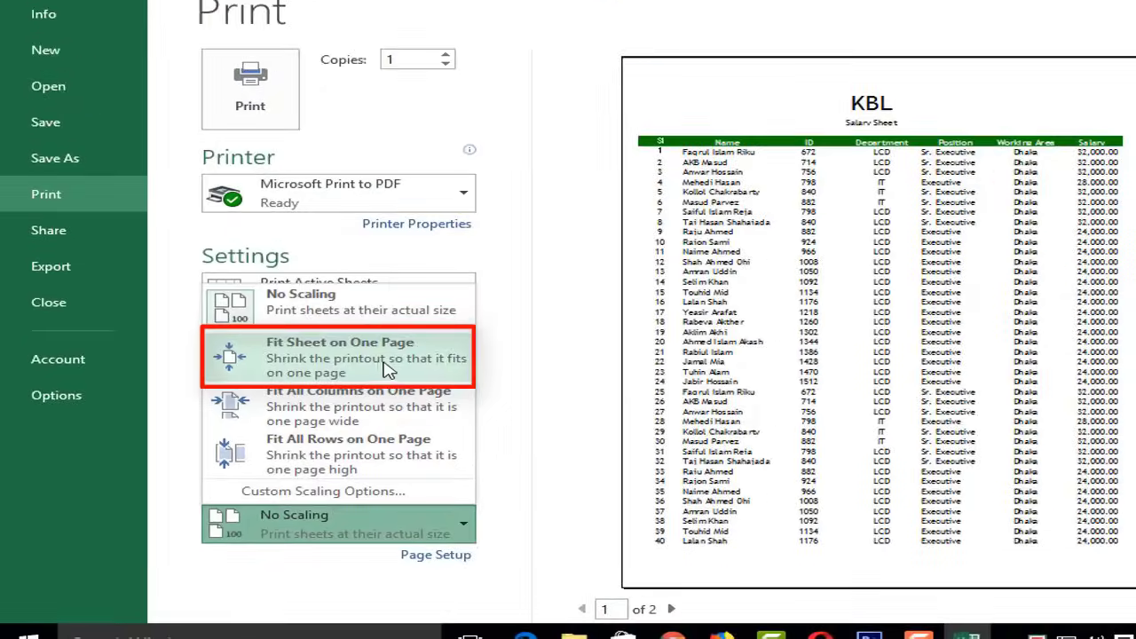
left_click(361, 358)
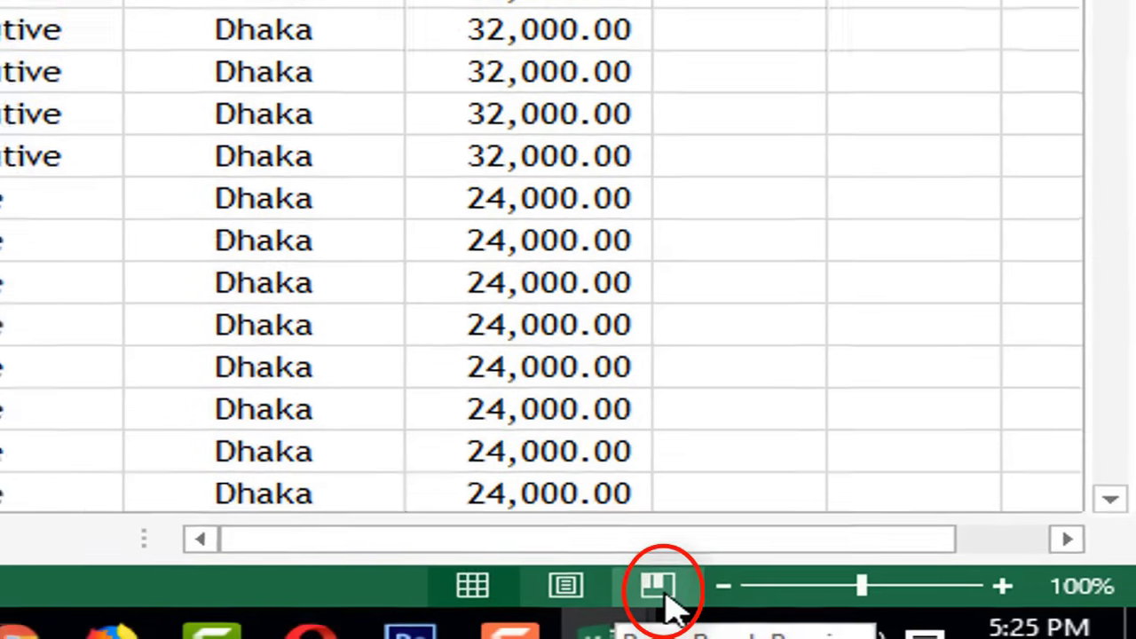
Switch the sheet to Page Break Preview and examine how the salary table is divided into pages.
left_click(652, 588)
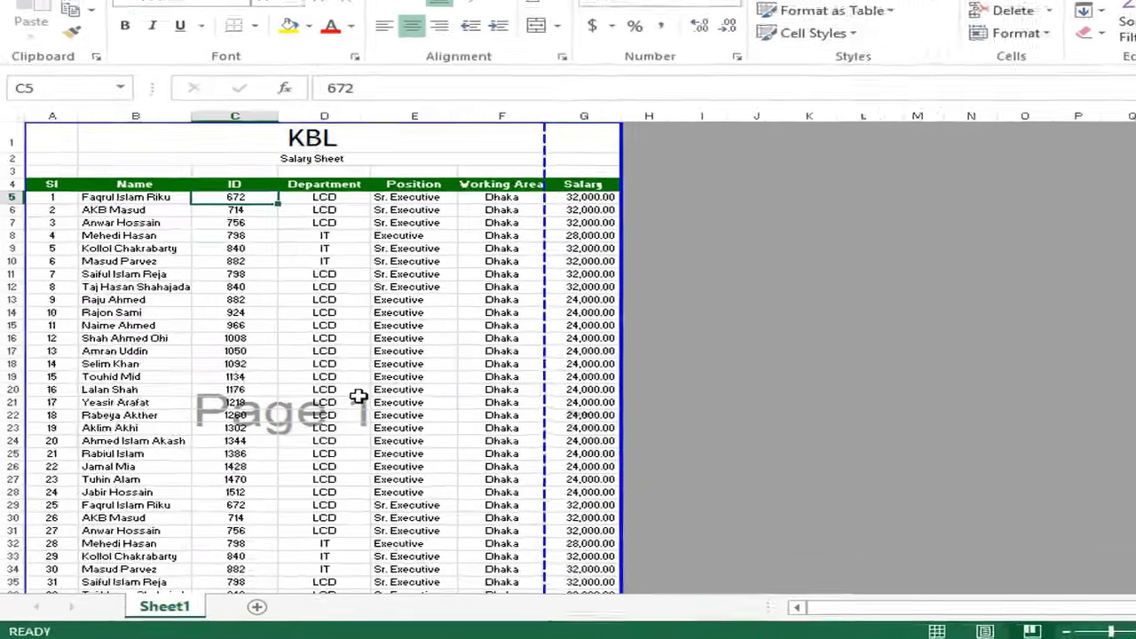
scroll(385, 388, "down", 8)
scroll(417, 427, "up", 8)
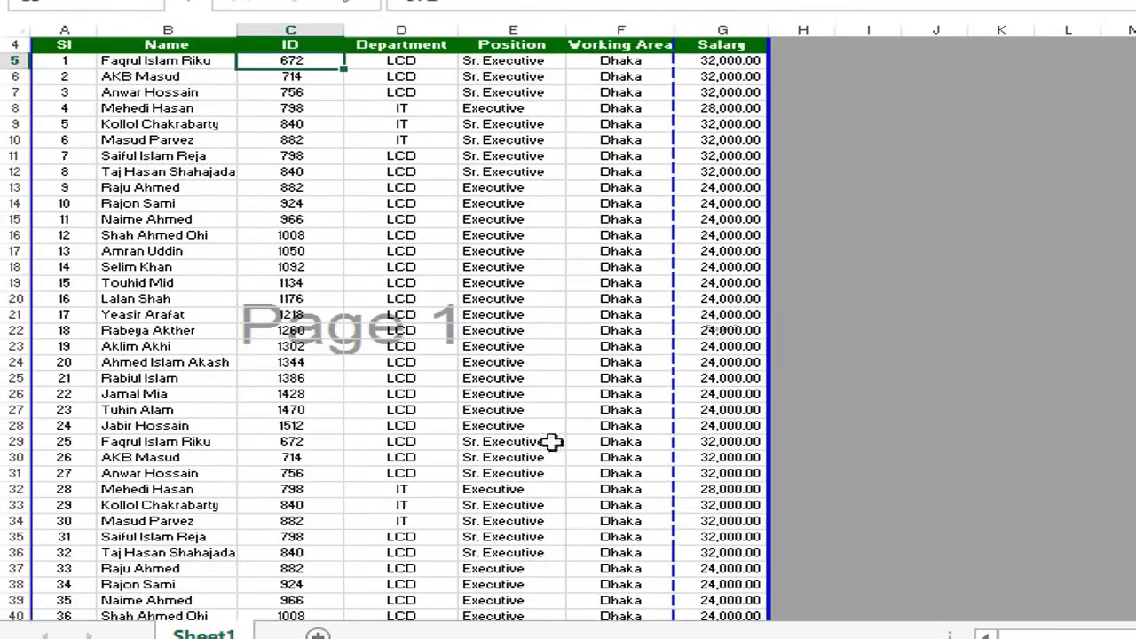
scroll(717, 362, "down", 9)
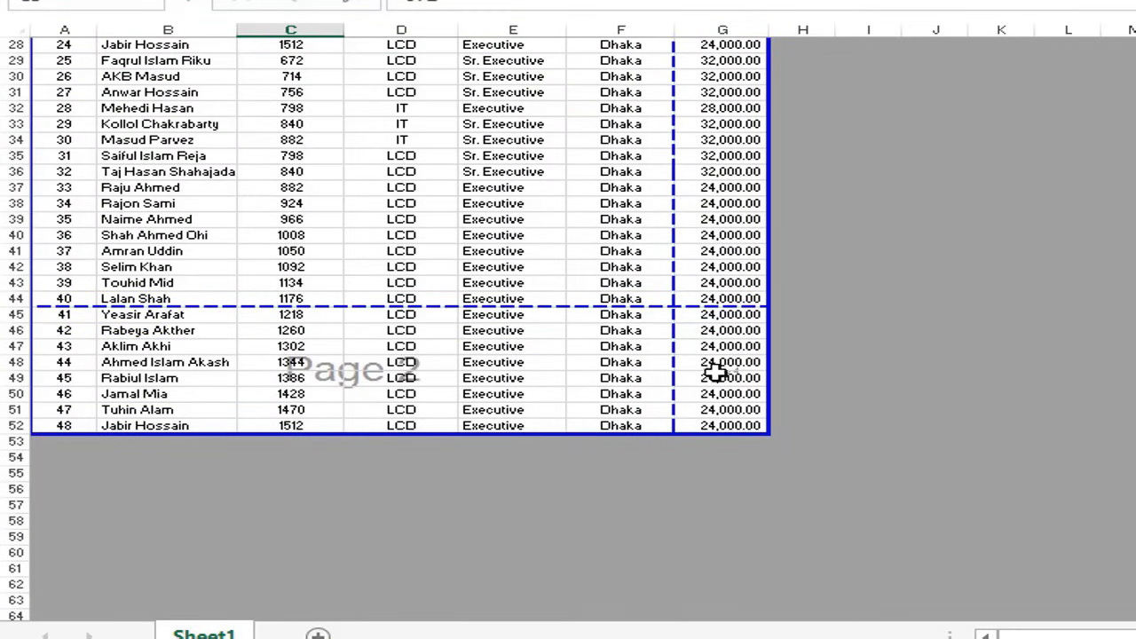
scroll(560, 352, "up", 4)
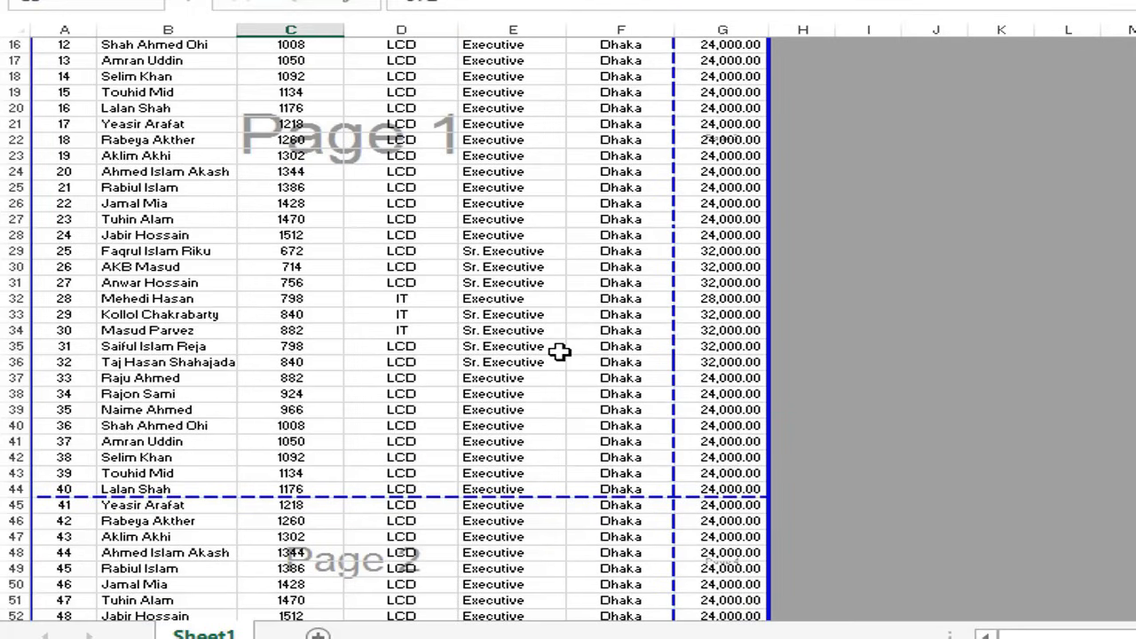
scroll(528, 362, "up", 2)
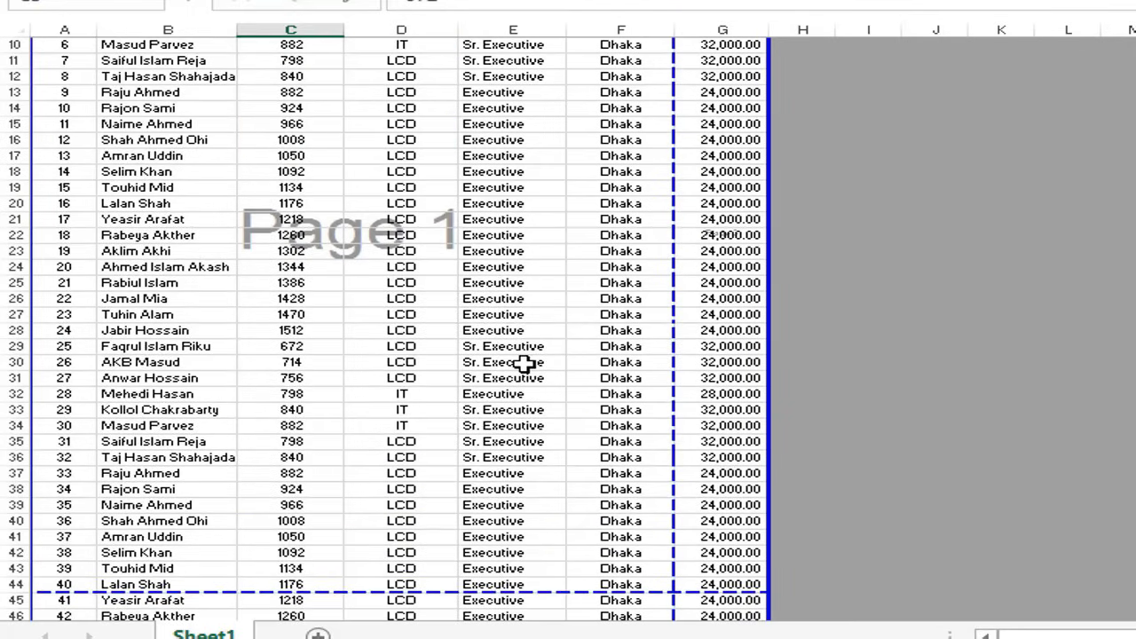
scroll(525, 363, "up", 3)
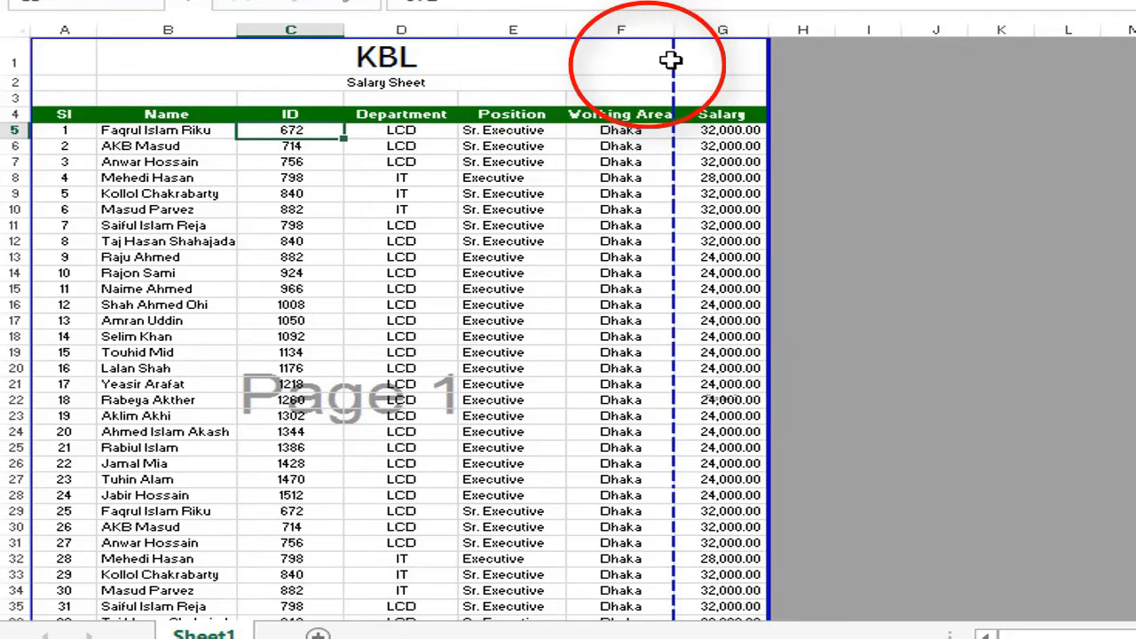
Move the vertical page break between the Working Area and Salary columns to the outer edge of the Salary column.
left_click_drag(670, 59, 706, 64)
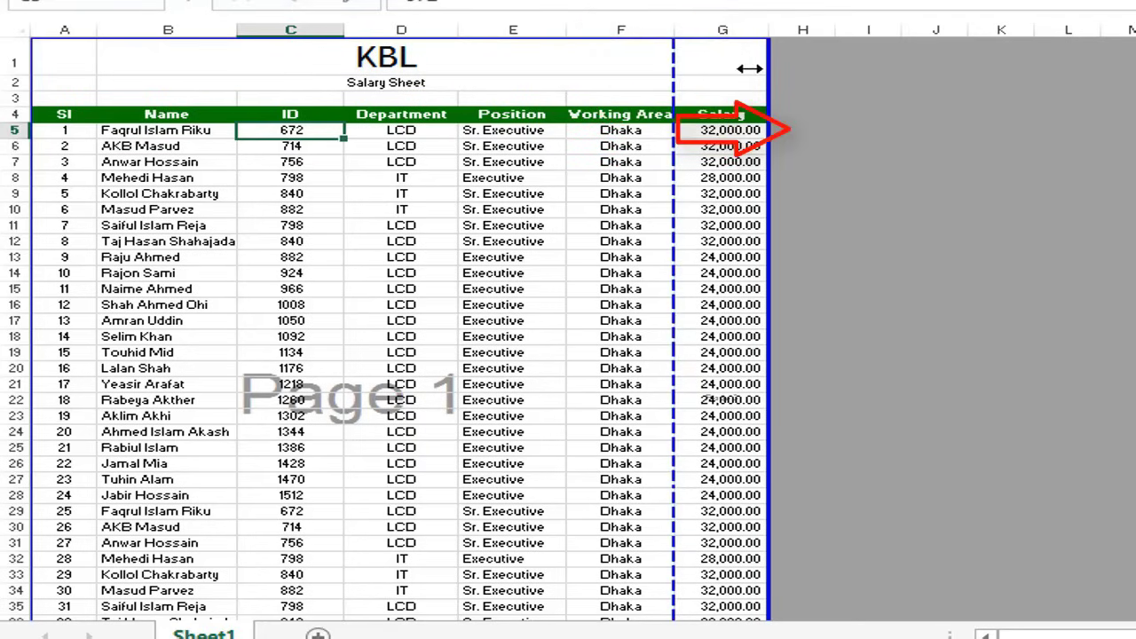
left_click_drag(775, 74, 795, 74)
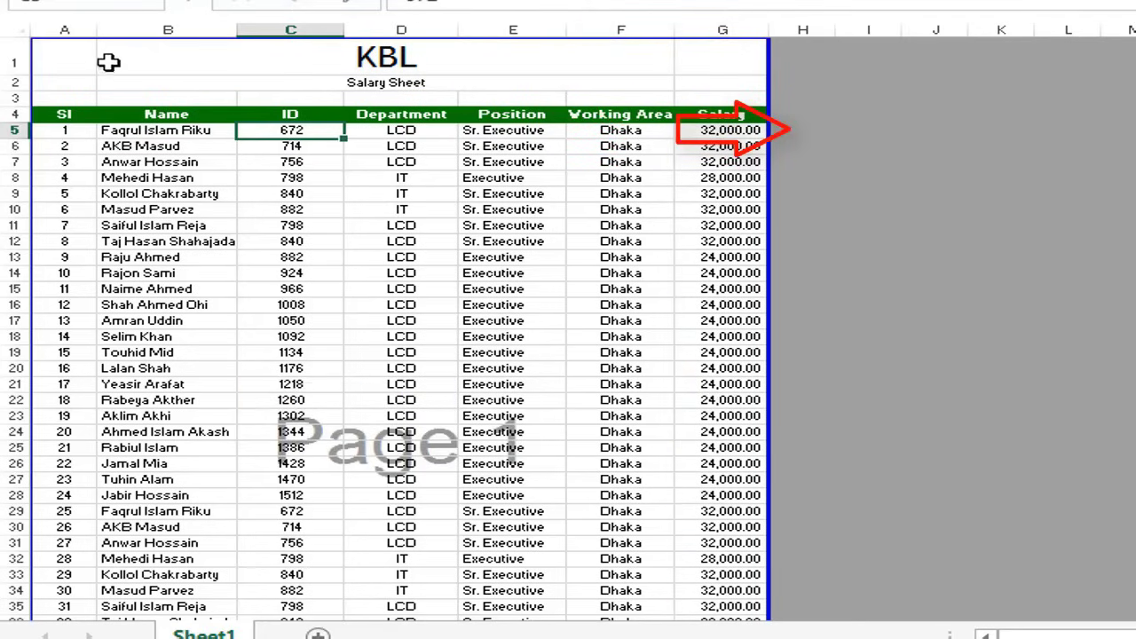
Check the rows below the horizontal page break, view both pages in the print preview, and return to the sheet.
left_click_drag(104, 62, 550, 401)
scroll(621, 319, "down", 8)
left_click(563, 299)
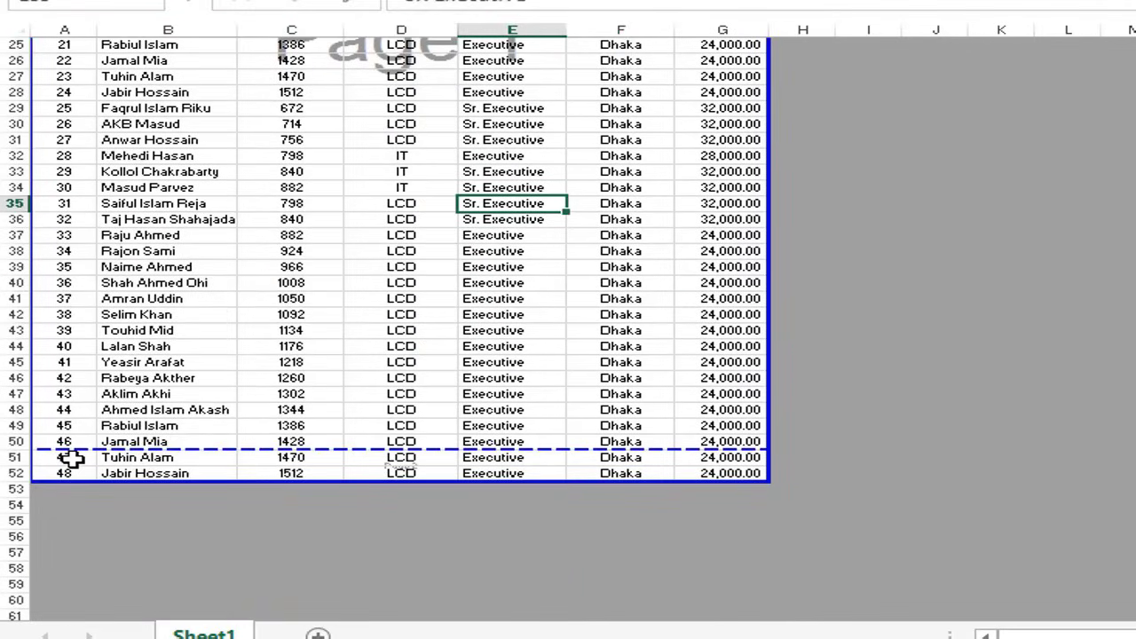
left_click_drag(55, 458, 756, 479)
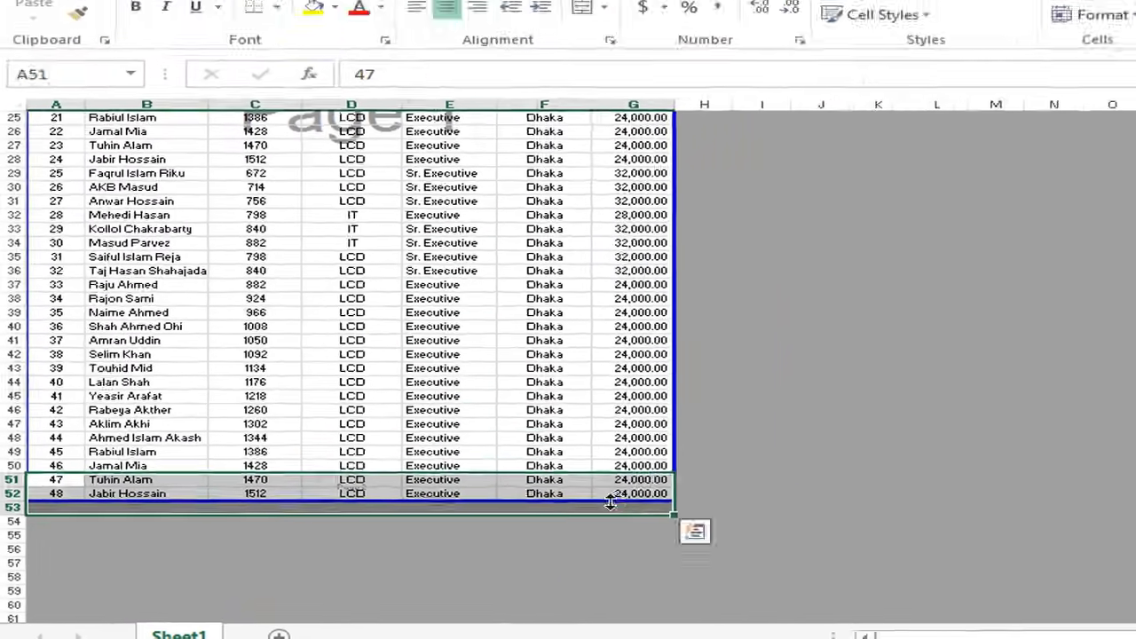
left_click(513, 299)
left_click(34, 34)
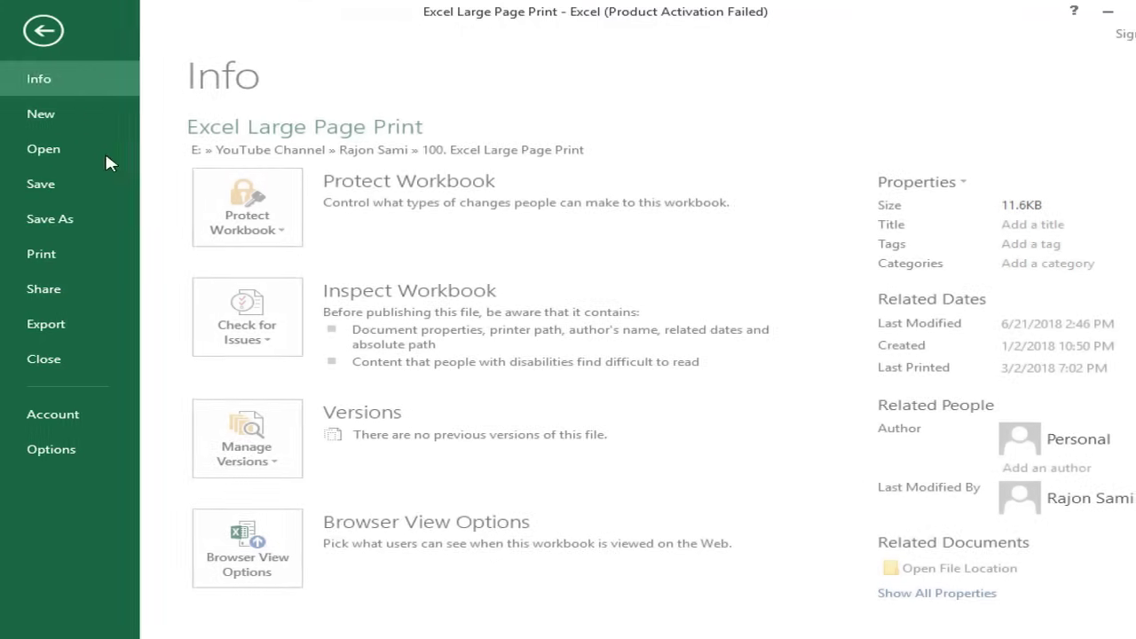
left_click(79, 254)
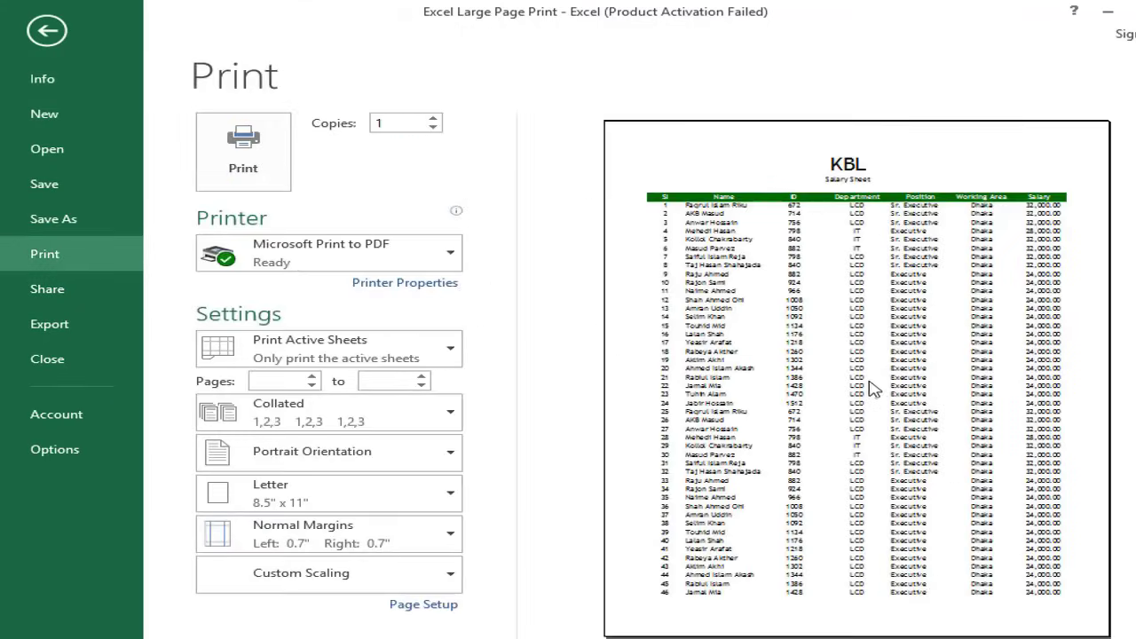
scroll(870, 391, "down", 1)
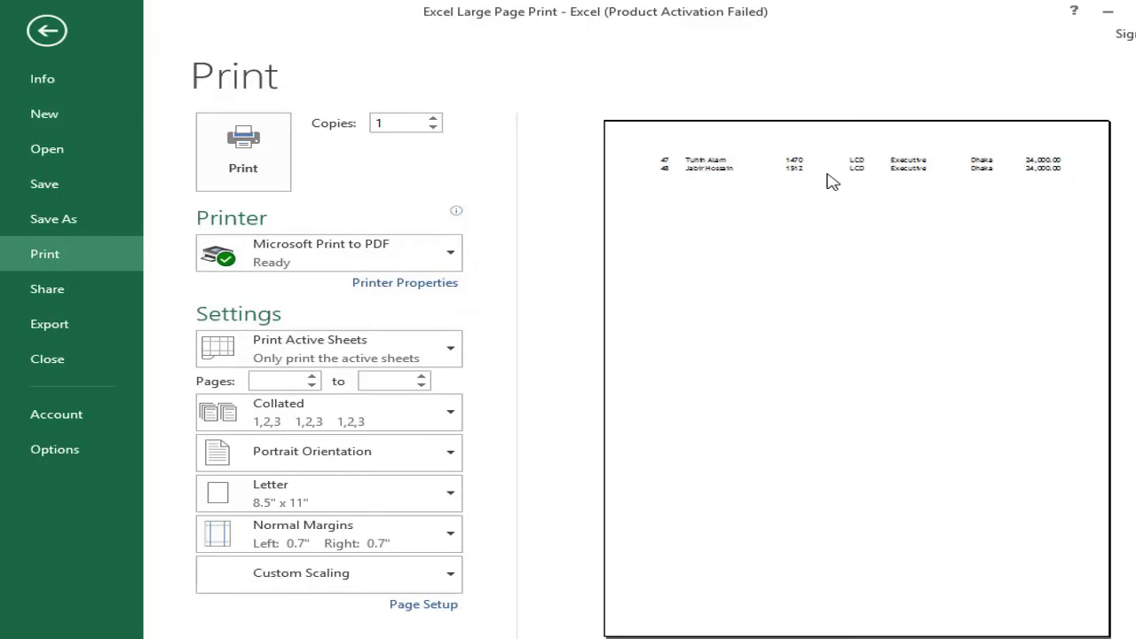
left_click(47, 30)
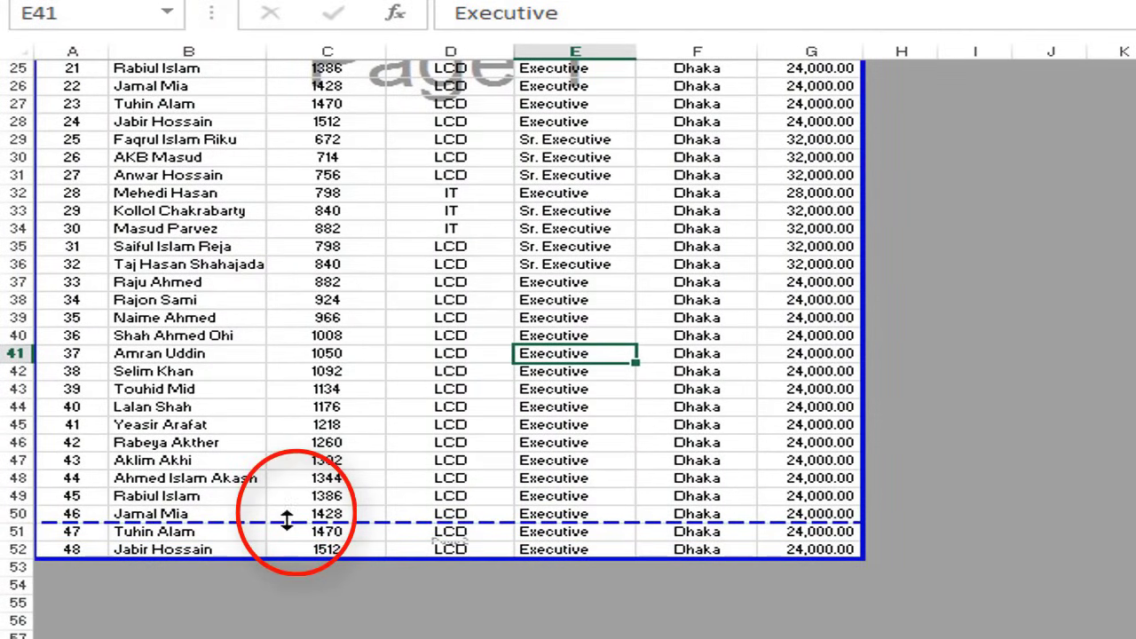
Move the horizontal page break from below row 50 to the end of the table below row 52.
left_click_drag(287, 521, 289, 559)
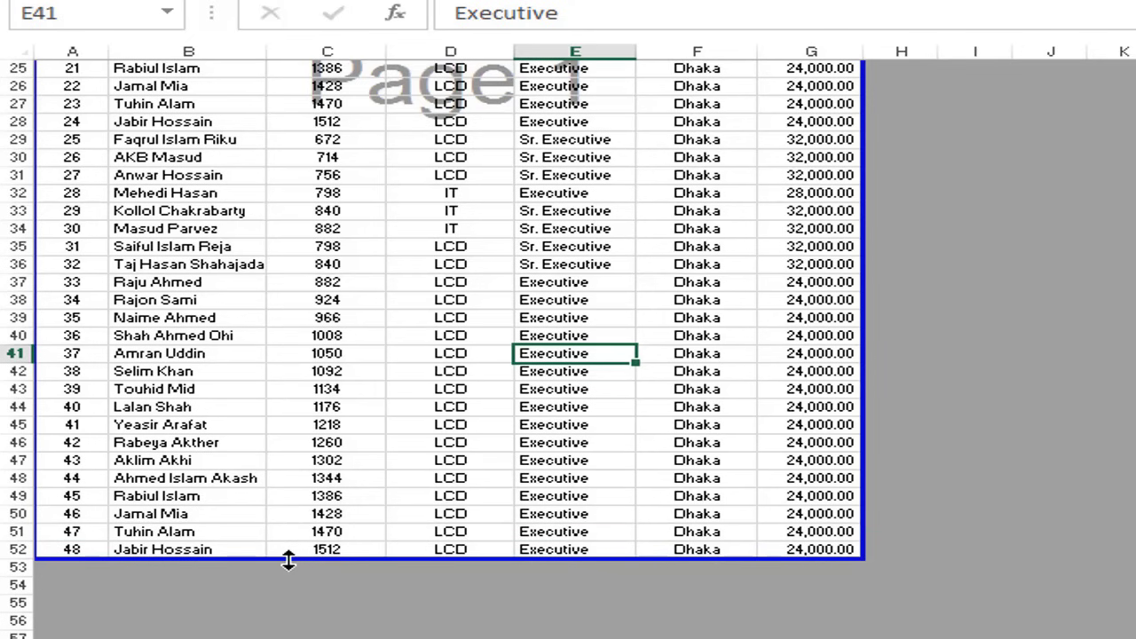
scroll(288, 559, "up", 4)
scroll(289, 559, "up", 3)
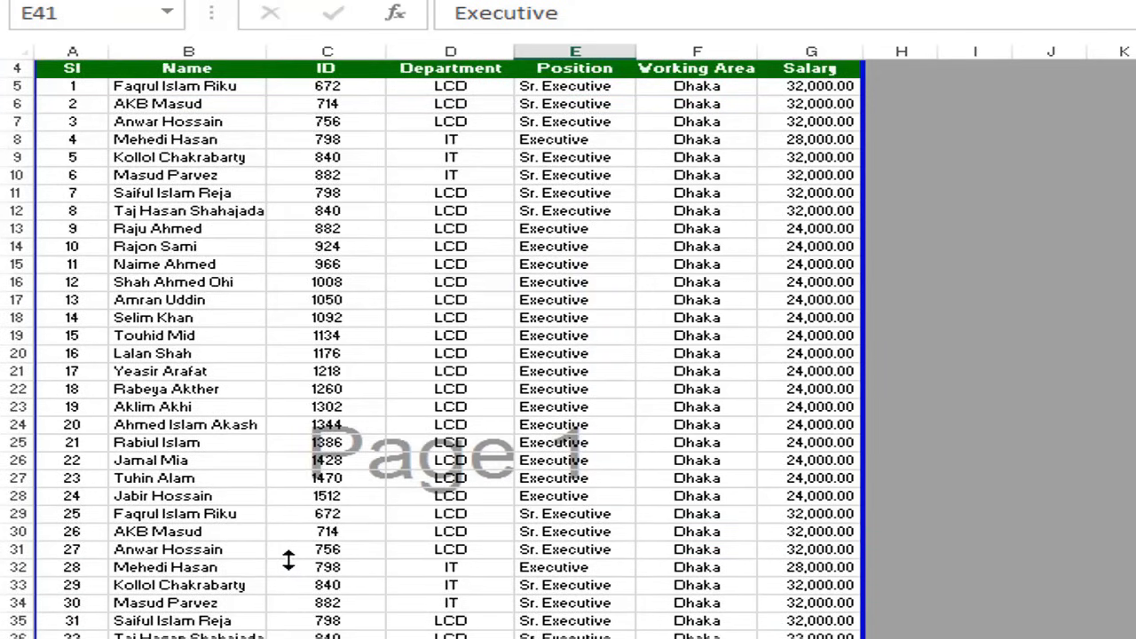
Shrink the print area to columns A through D and rows 1 through 29 by moving its borders.
left_click_drag(863, 103, 549, 105)
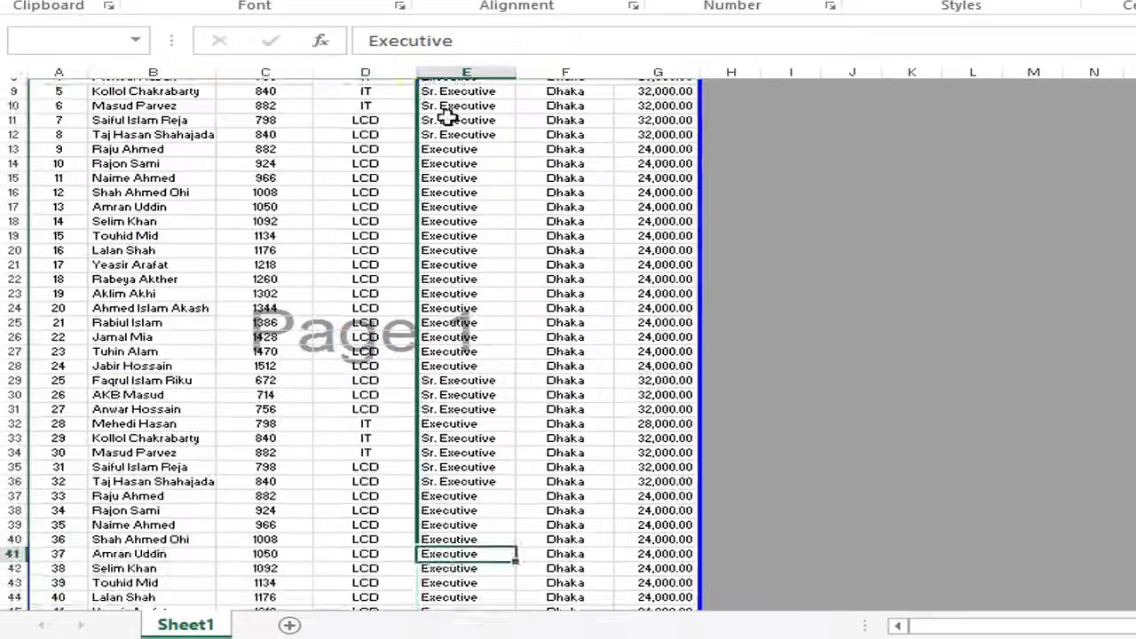
scroll(520, 228, "down", 5)
scroll(578, 383, "up", 7)
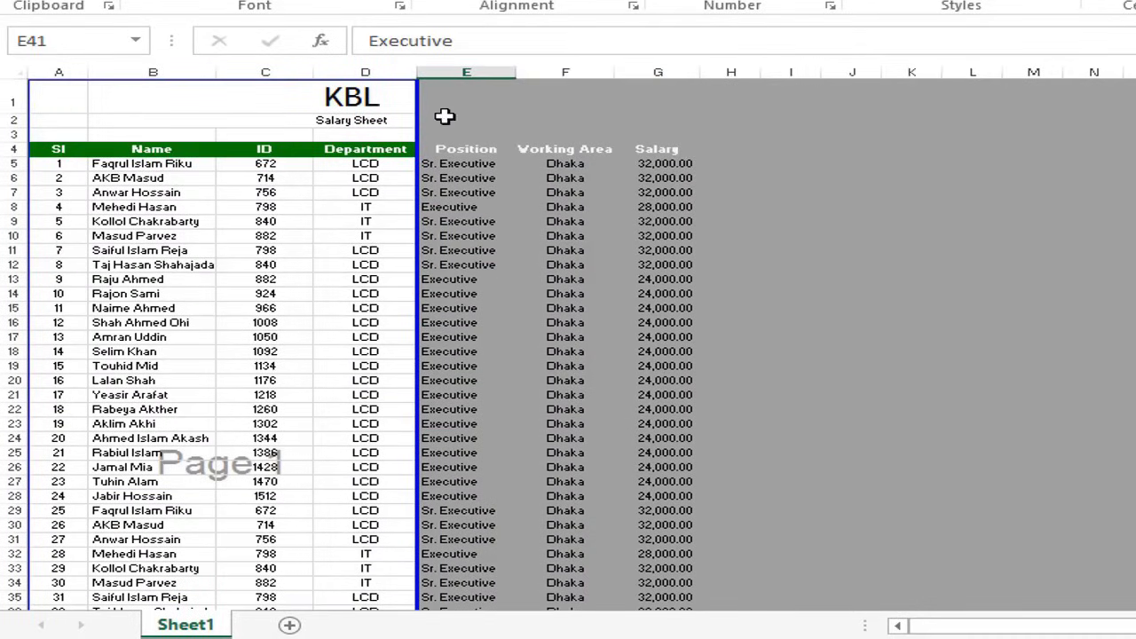
scroll(329, 307, "down", 7)
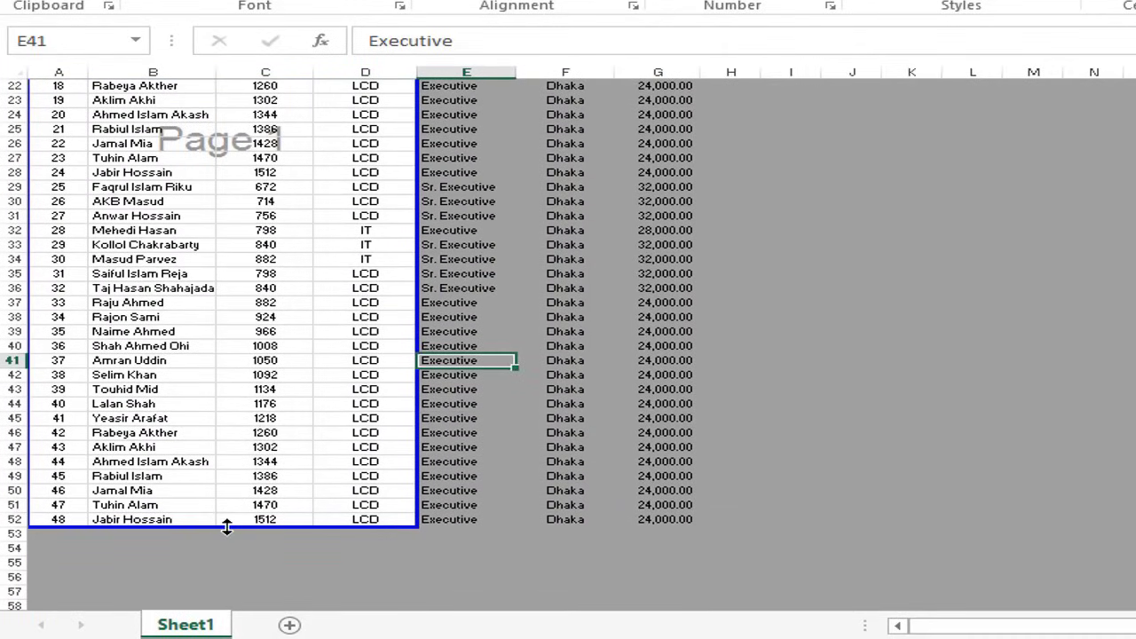
left_click_drag(227, 528, 226, 194)
scroll(520, 343, "up", 4)
scroll(520, 344, "up", 3)
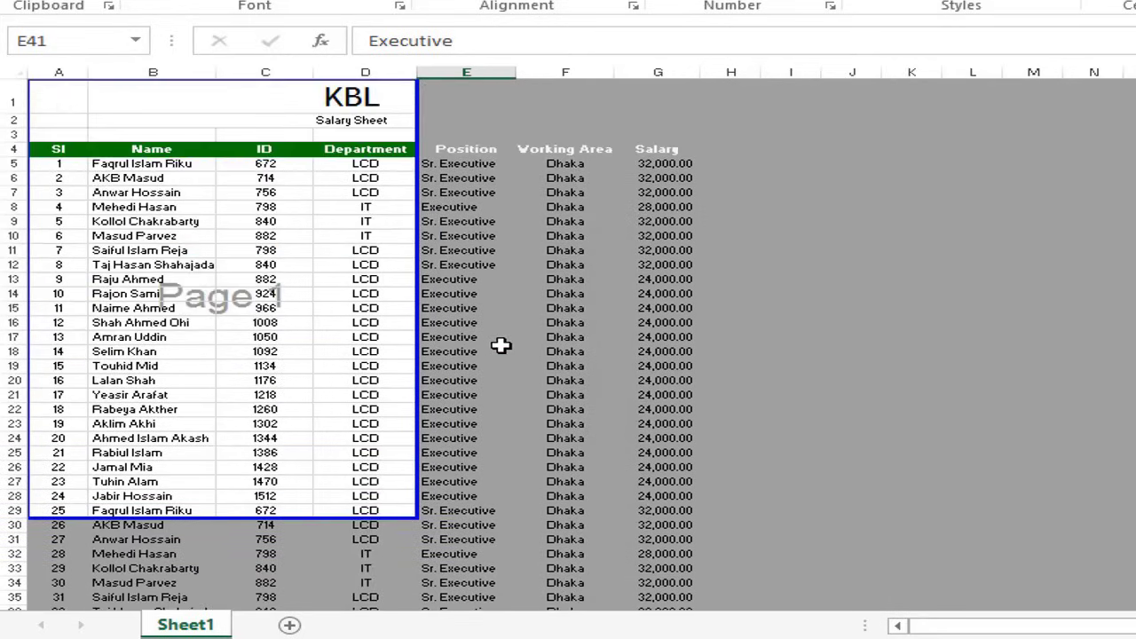
Undo both print area reductions and return the sheet to Normal view.
key("ctrl+z")
key("ctrl+z")
left_click(1027, 638)
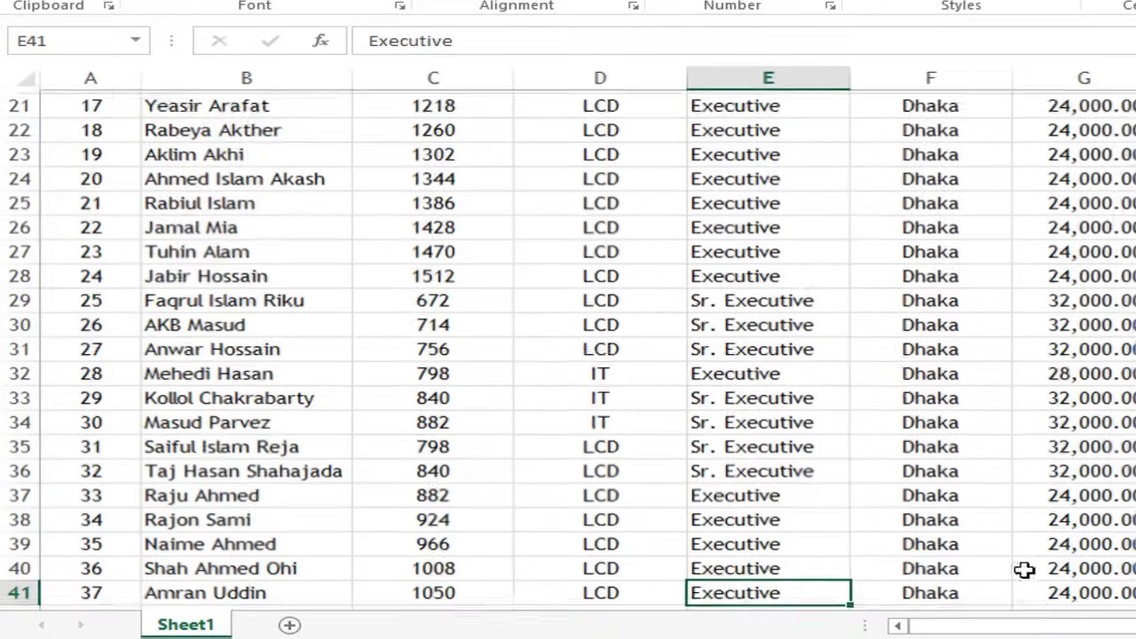
scroll(1010, 443, "up", 7)
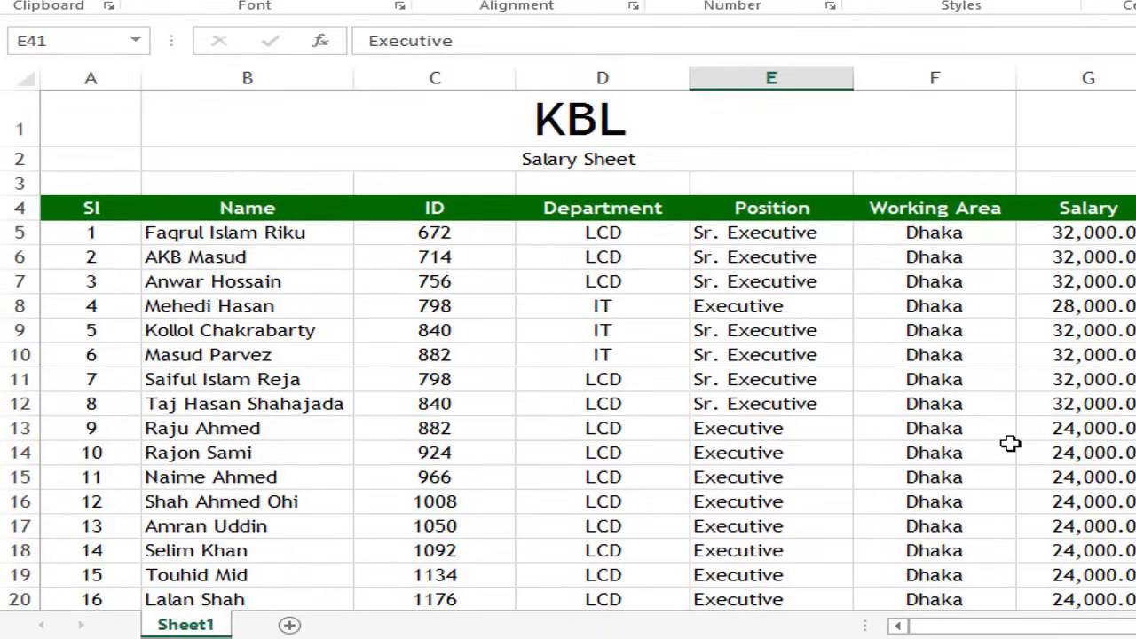